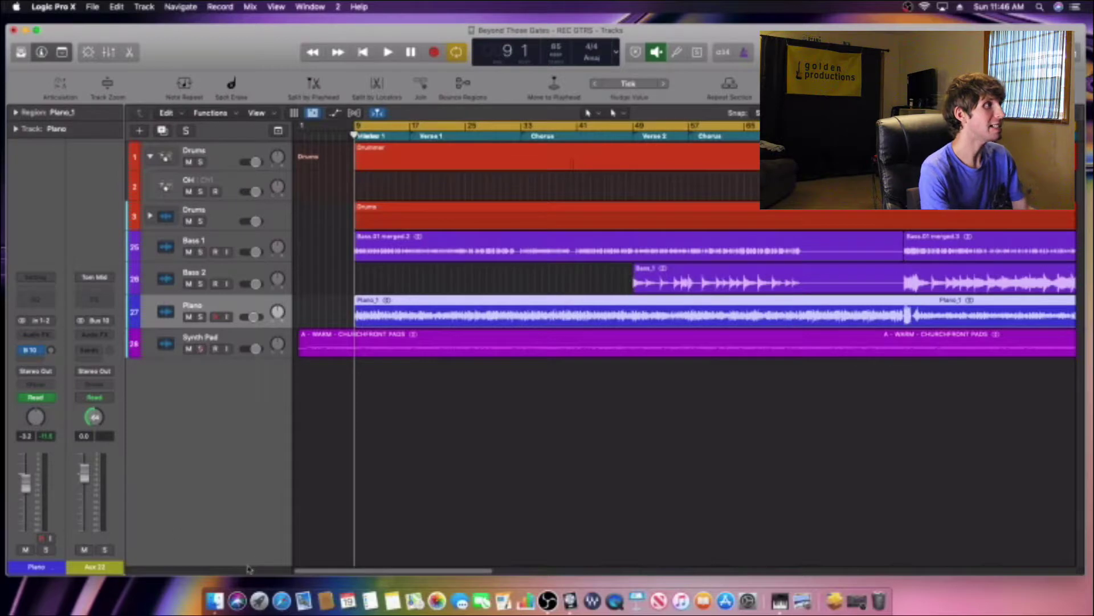
- Show the mixer and audition the Piano channel soloed
key("x")
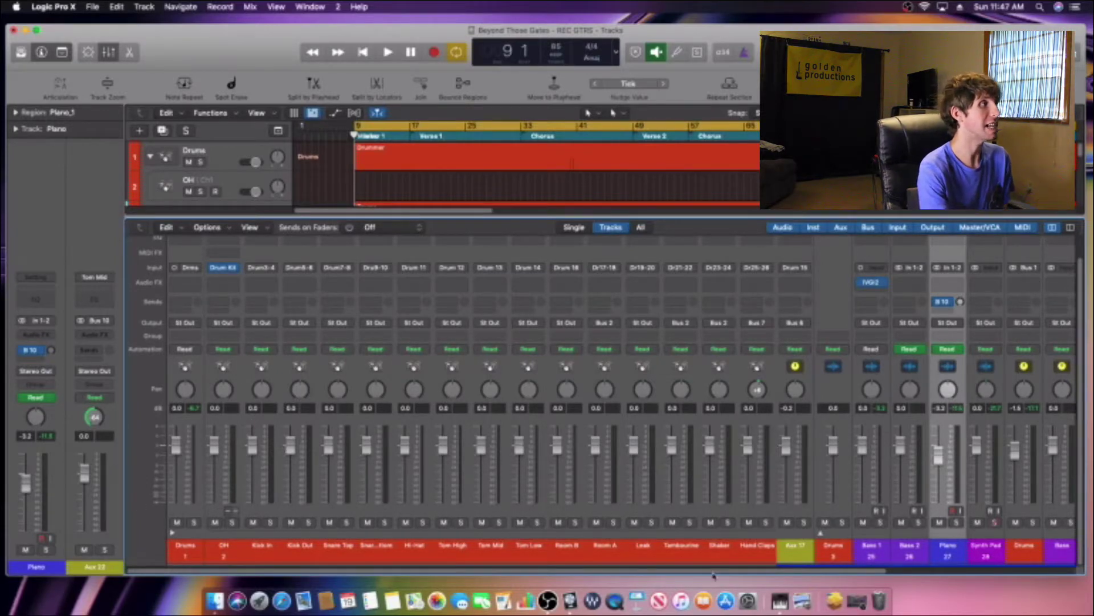
scroll(713, 570, "right", 5)
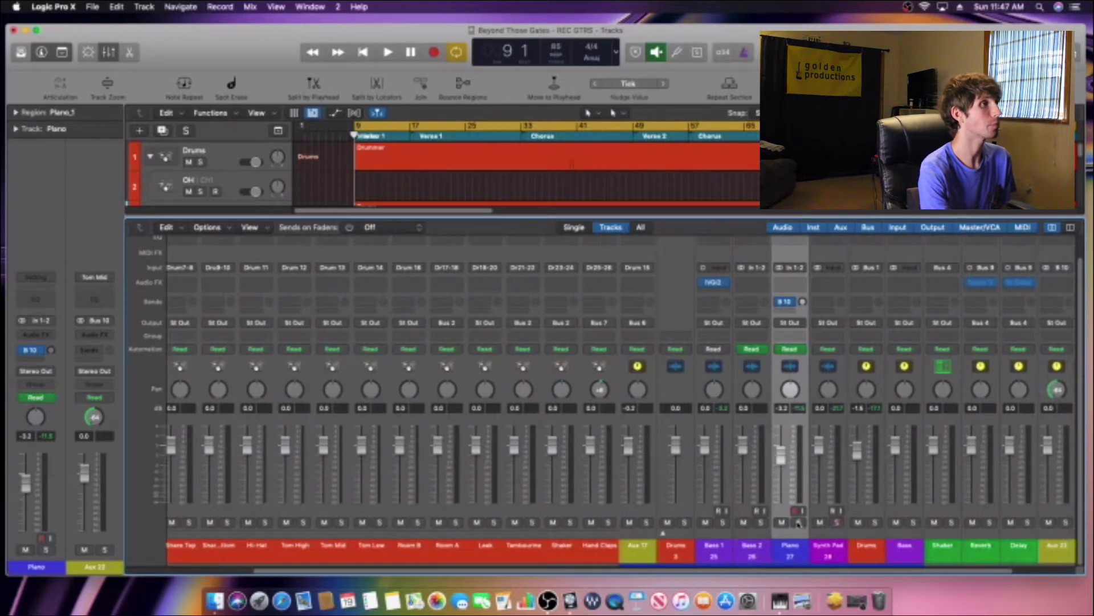
left_click(798, 522)
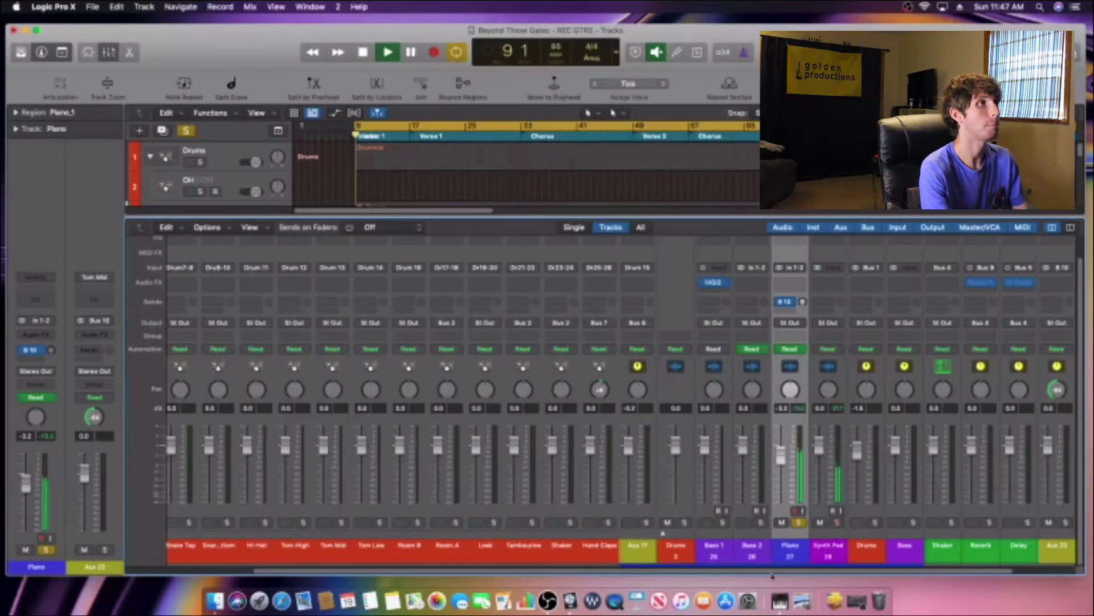
scroll(774, 571, "right", 2)
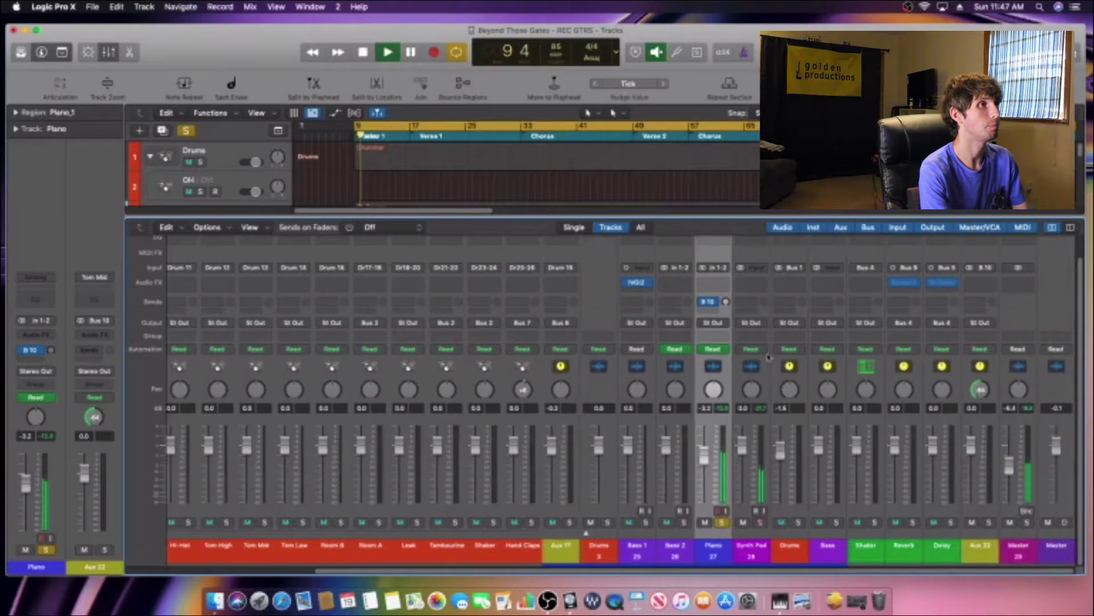
key("space")
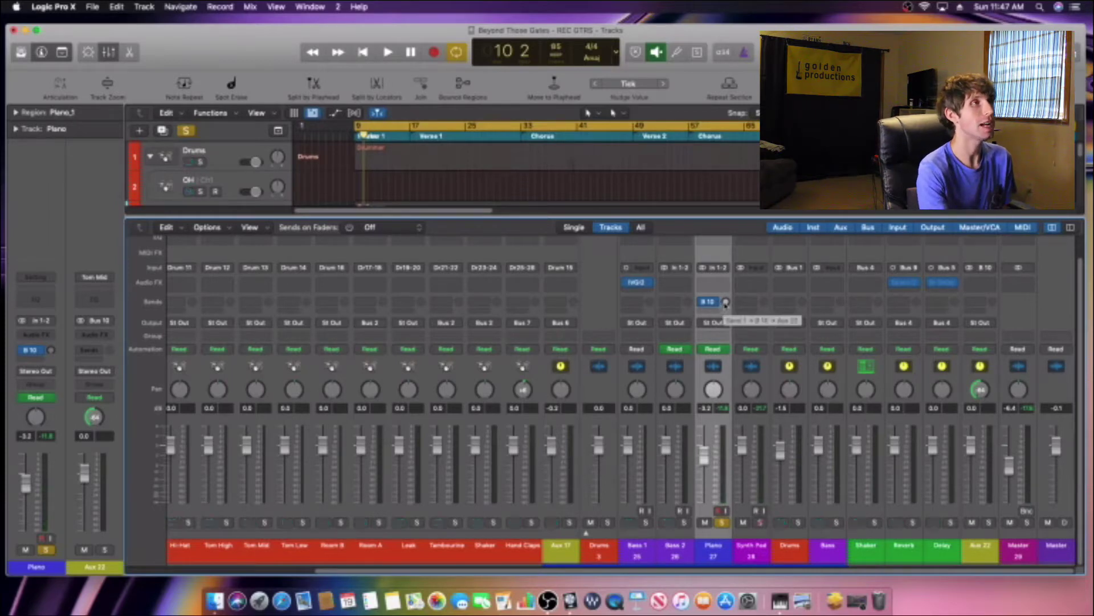
- Raise the Piano channel's Bus 10 send level and solo the Aux 22 return channel
mouse_move(726, 302)
left_mouse_down()
mouse_move(725, 320)
mouse_move(725, 286)
left_mouse_up()
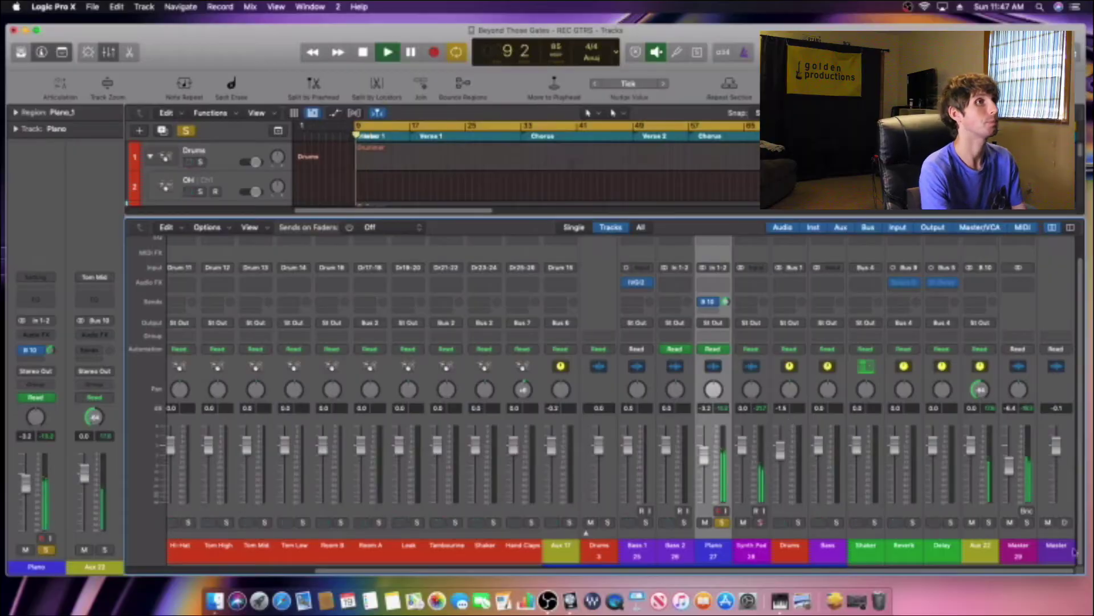
left_click(989, 522)
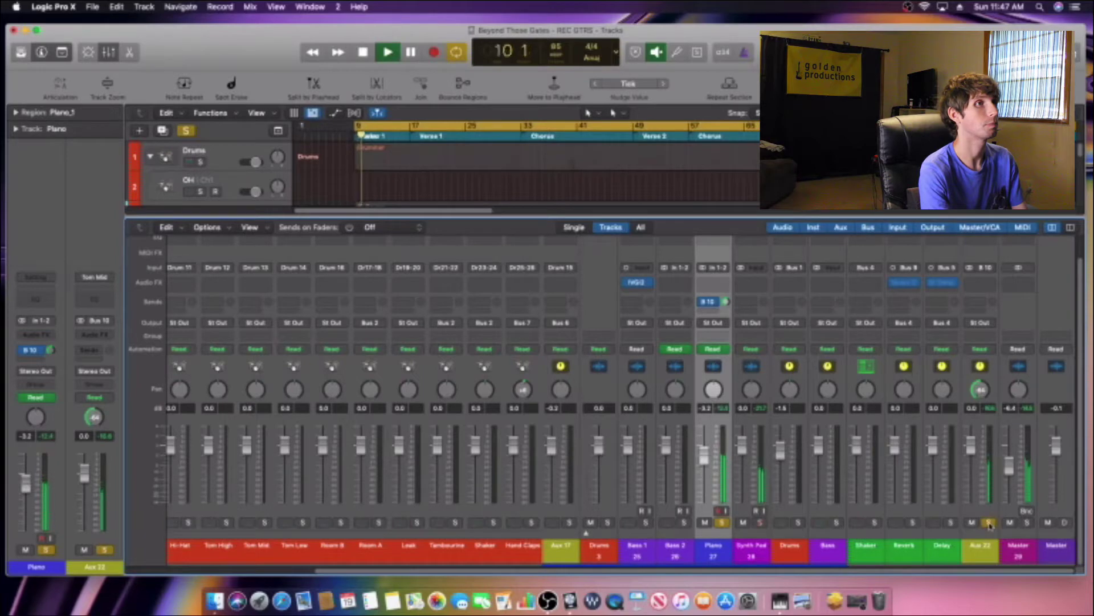
- Rename the Aux 22 return channel as P
left_click(981, 544)
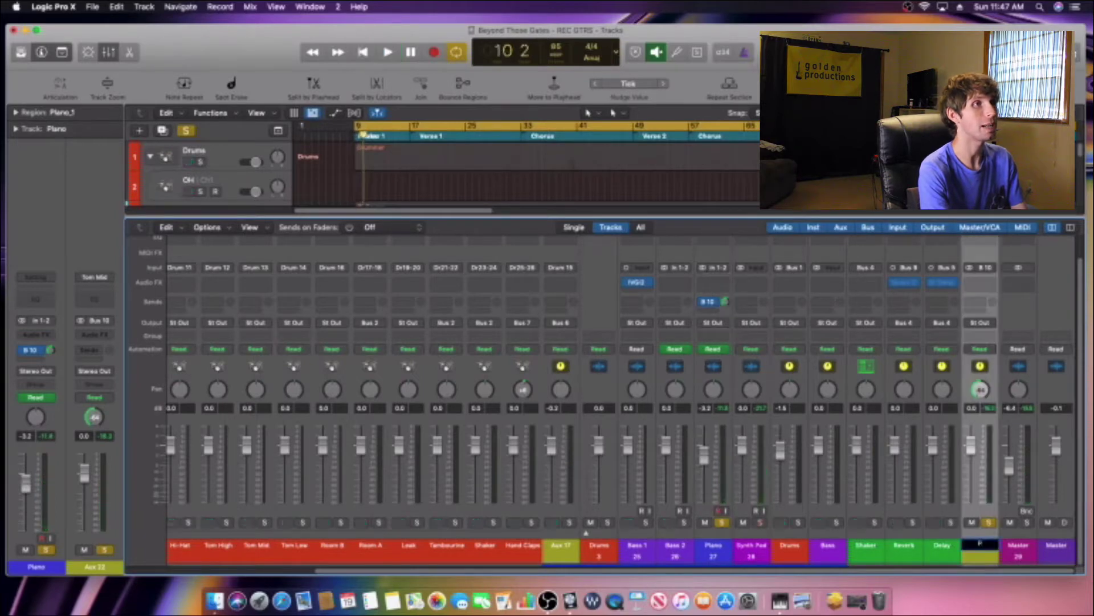
type("P")
key("Return")
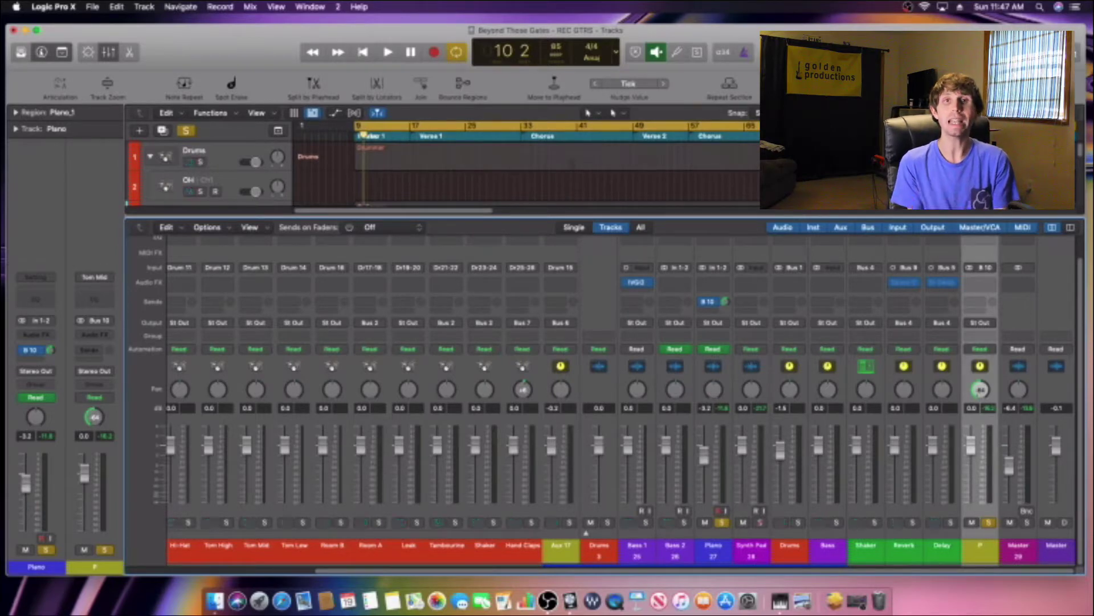
key("x")
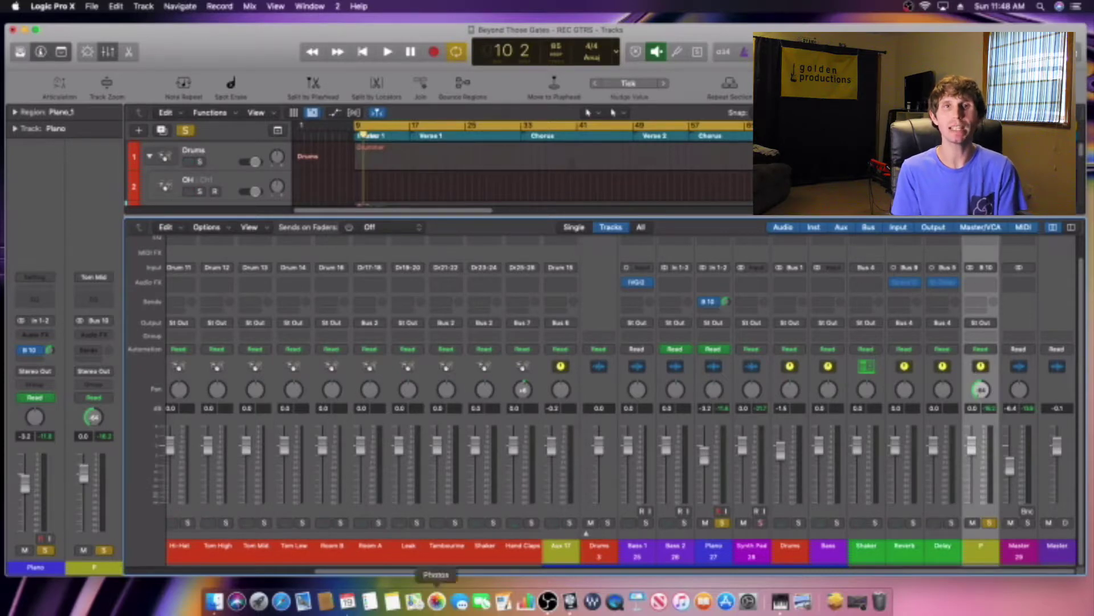
- Insert the Space Designer reverb on the P aux channel and load a preset from its Large Spaces category
left_click(980, 282)
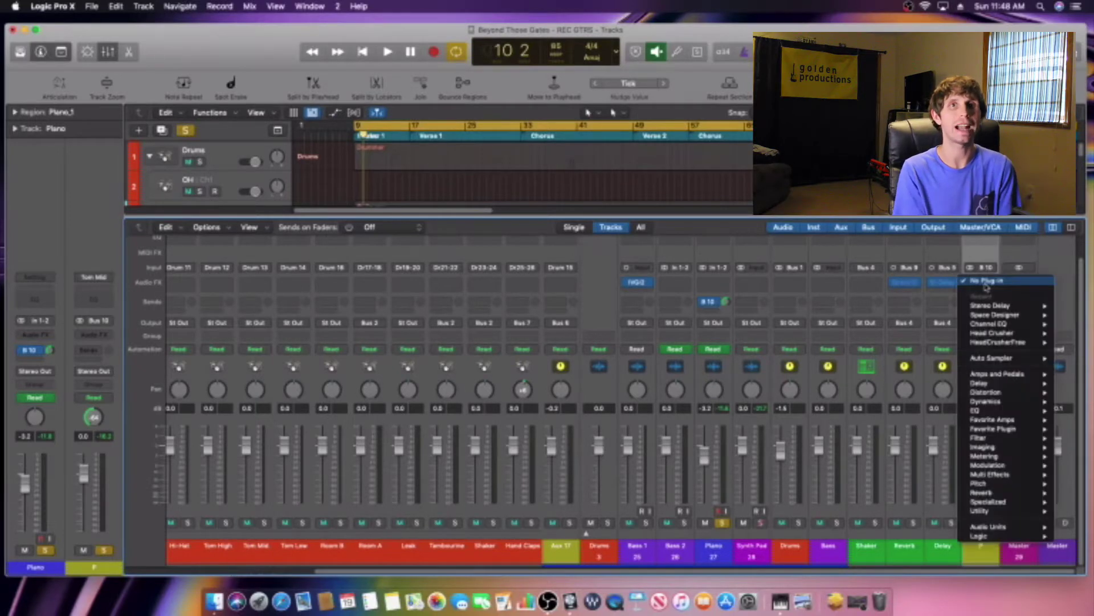
left_click(1003, 306)
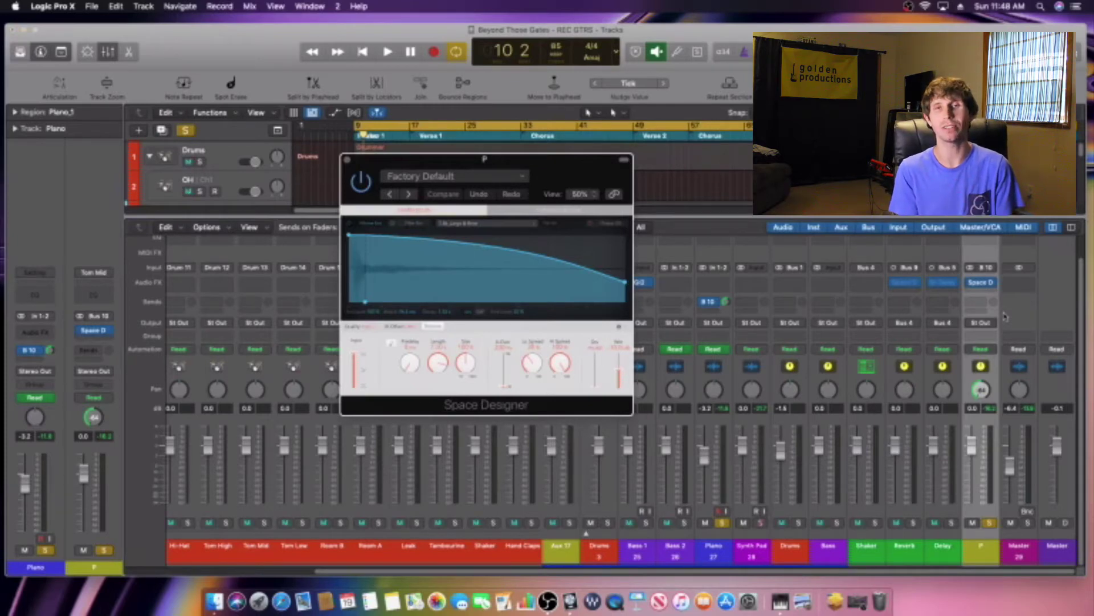
left_click(445, 177)
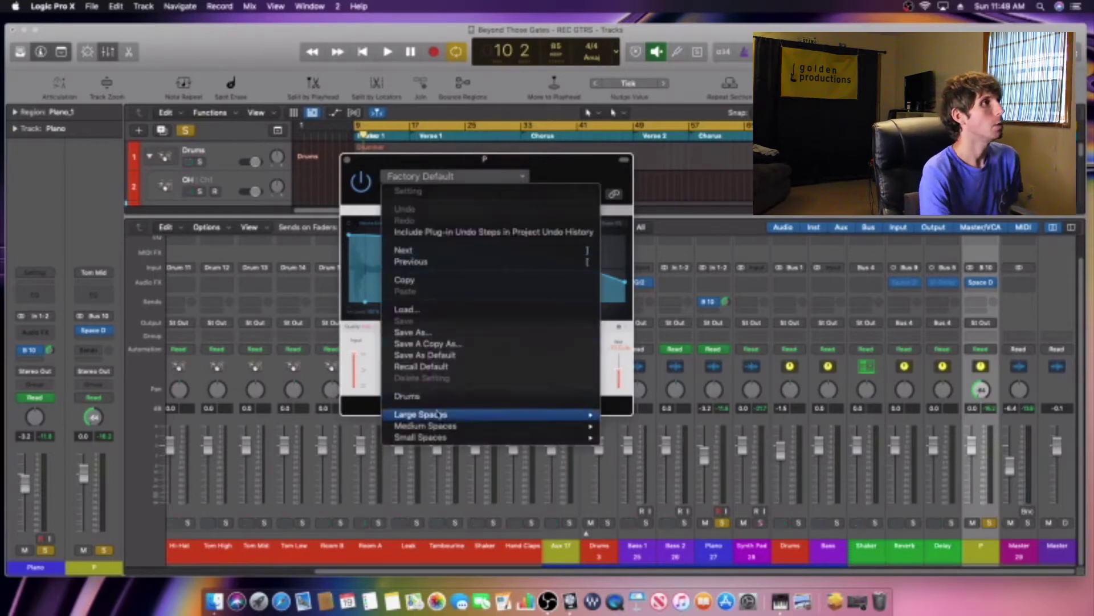
mouse_move(593, 422)
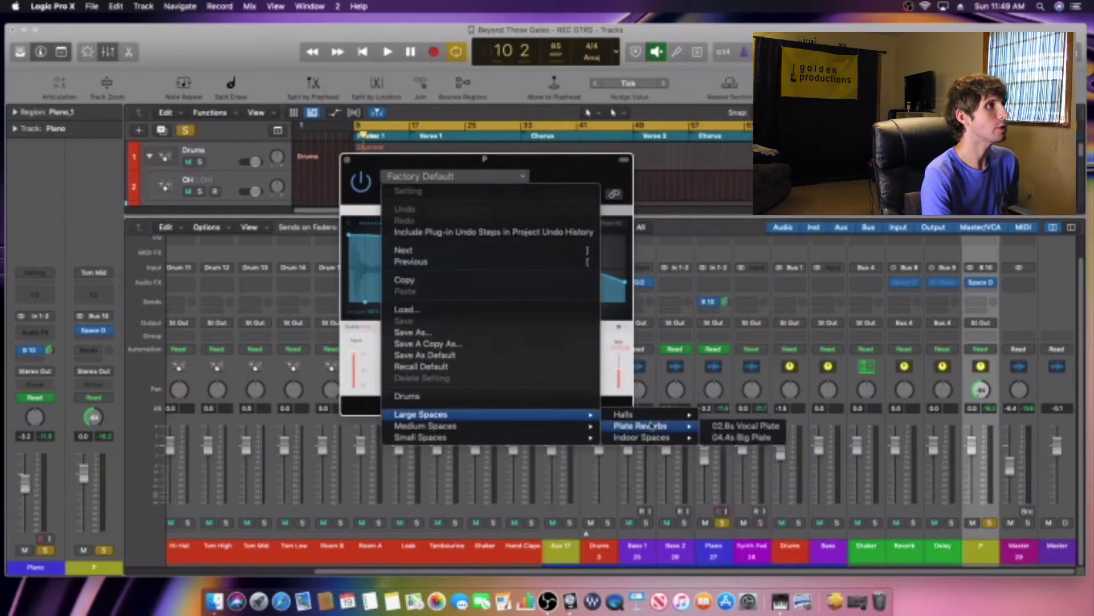
mouse_move(649, 418)
left_click(780, 437)
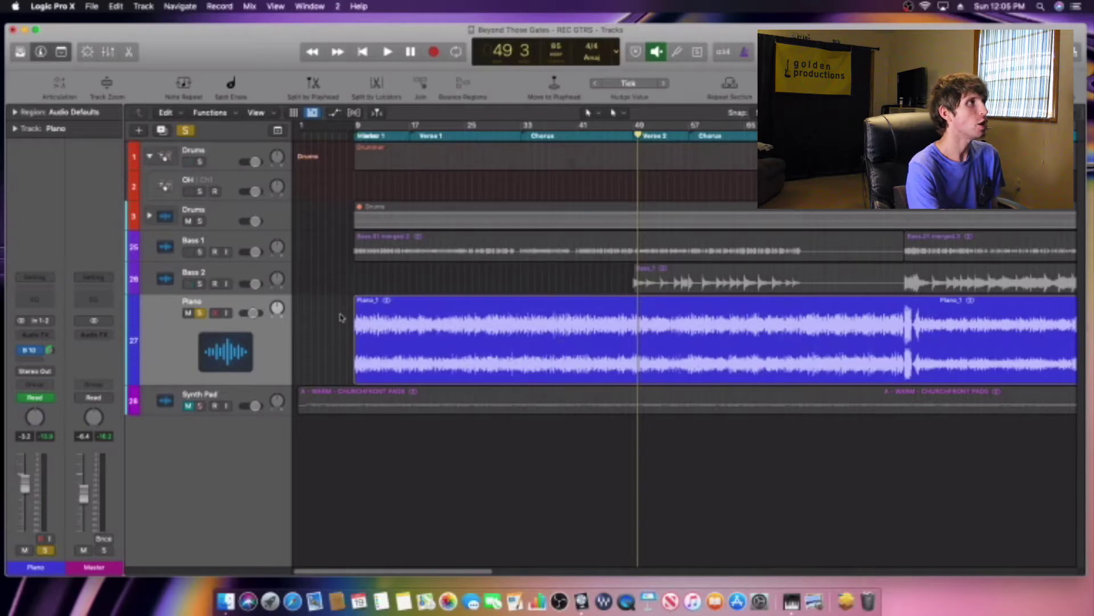
- Turn on track automation, make the Piano track taller and expand its automation lanes
left_click(336, 113)
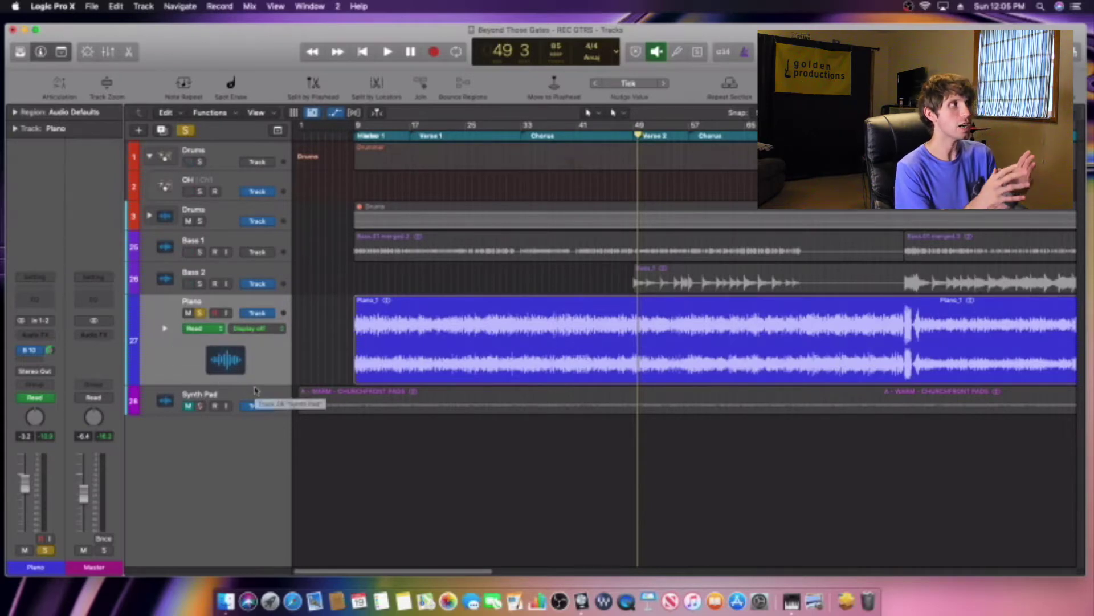
left_click_drag(255, 380, 256, 331)
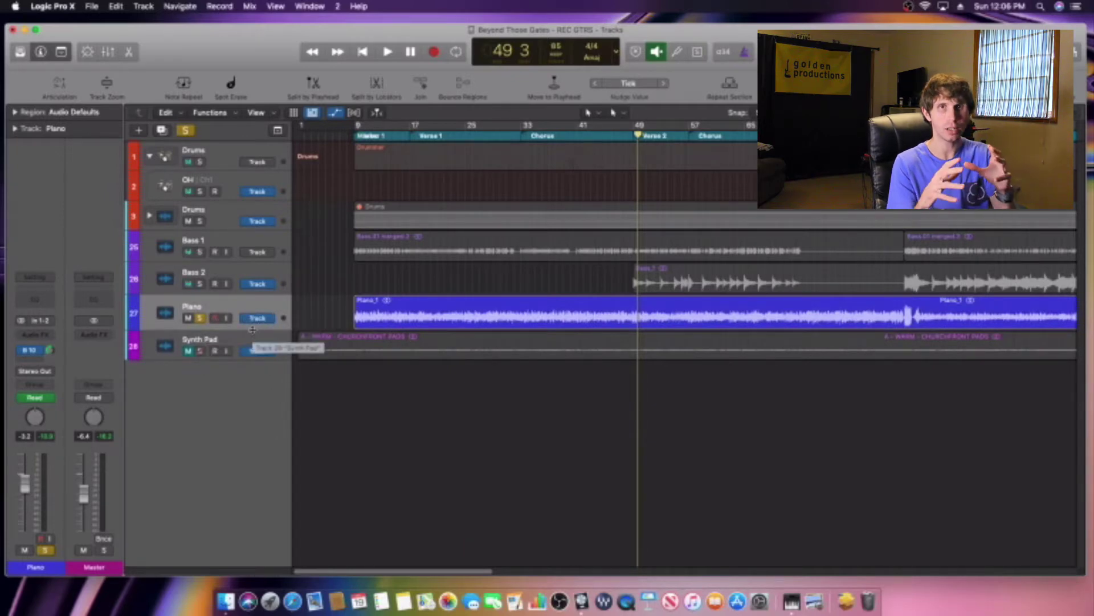
left_click_drag(249, 332, 249, 371)
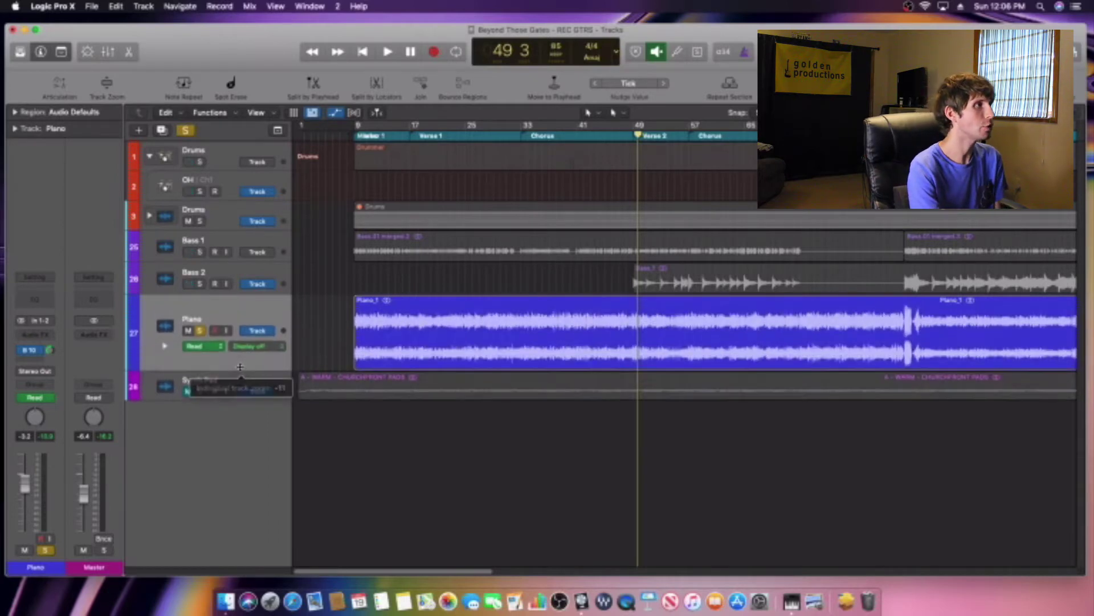
left_click(165, 346)
scroll(435, 416, "down", 1)
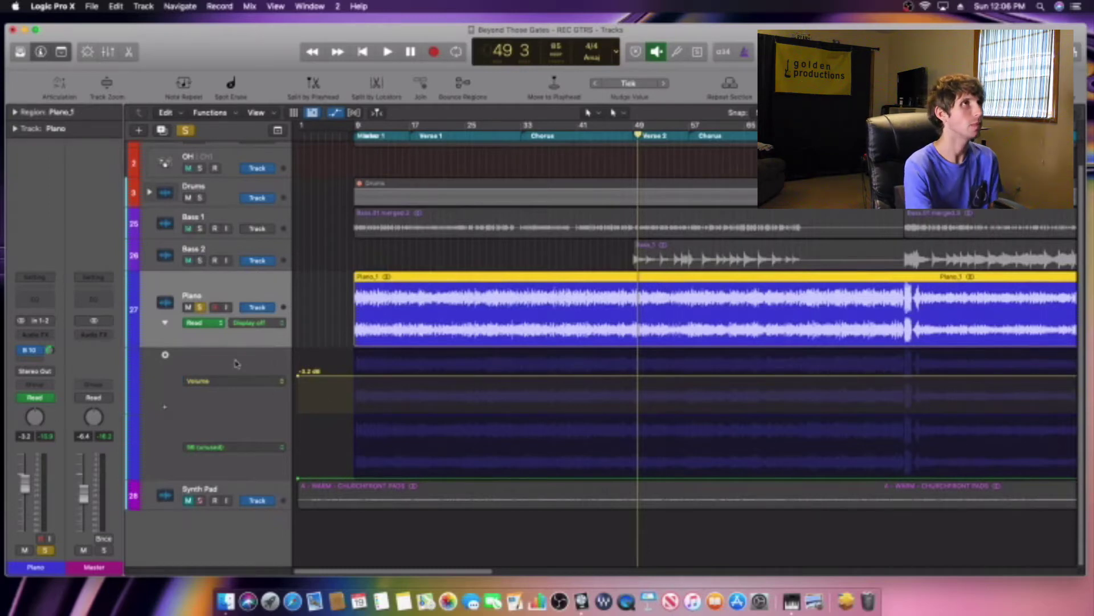
- Set the Piano's first automation lane to Send Mute 1 → P and add two points at the start of Verse 2, bar 49
left_click(282, 383)
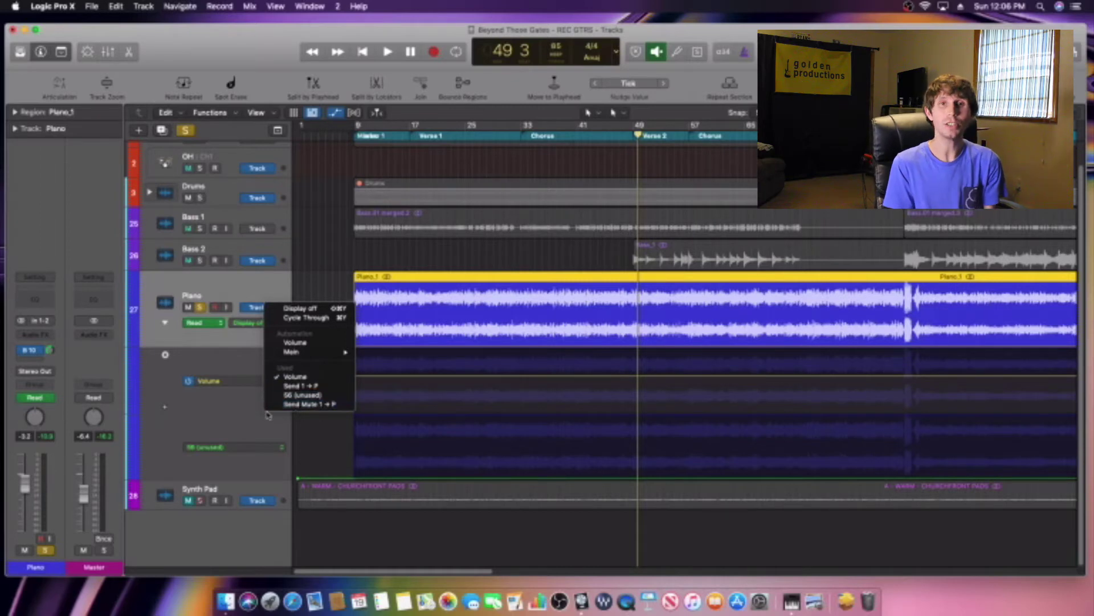
left_click(311, 404)
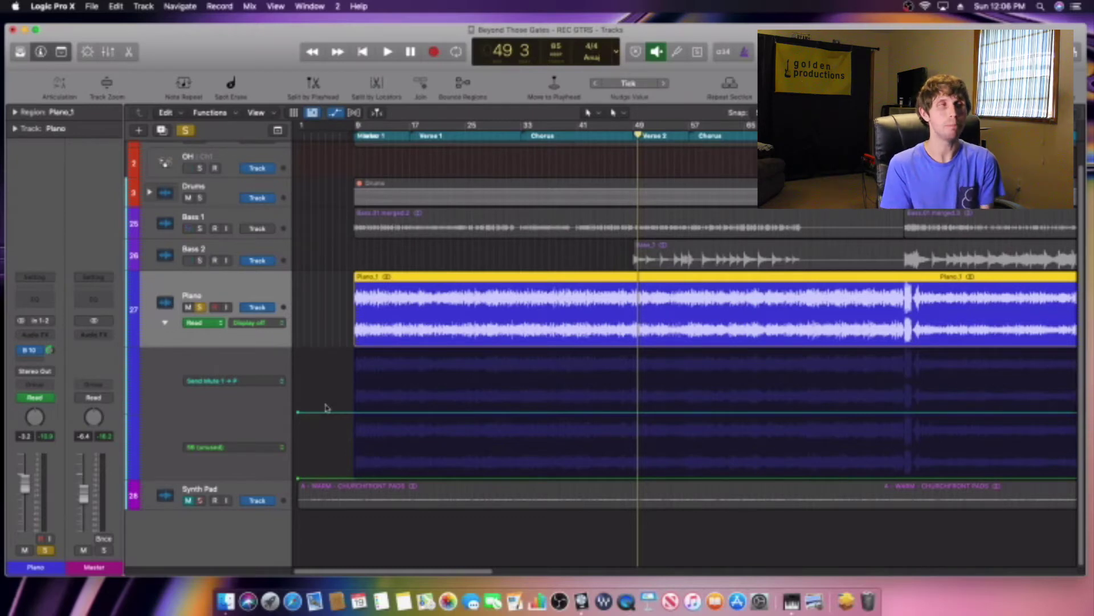
left_click_drag(637, 145, 634, 145)
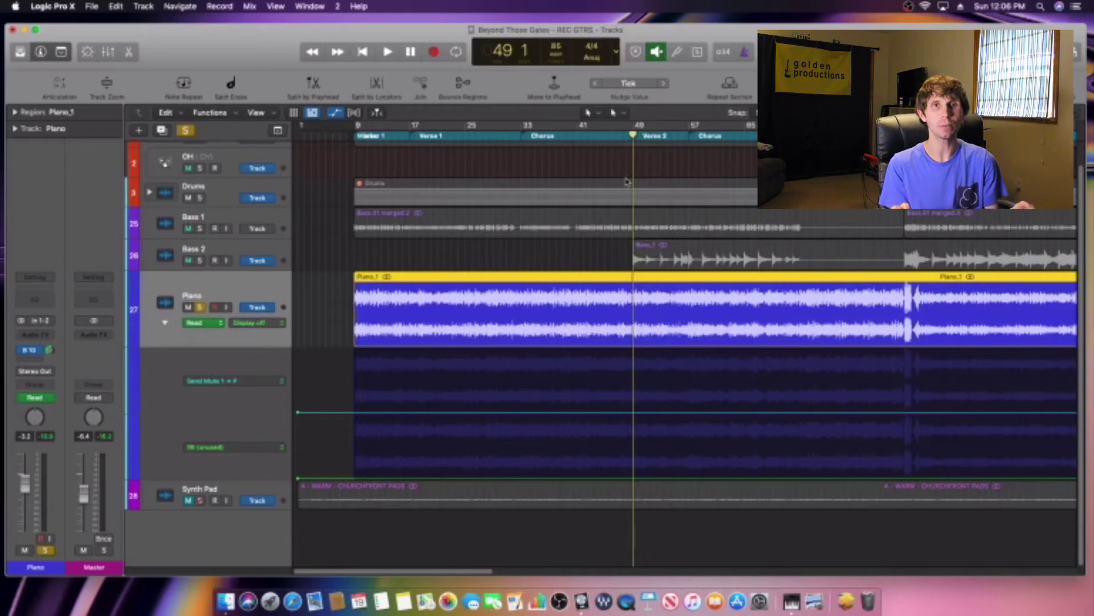
left_click(634, 414)
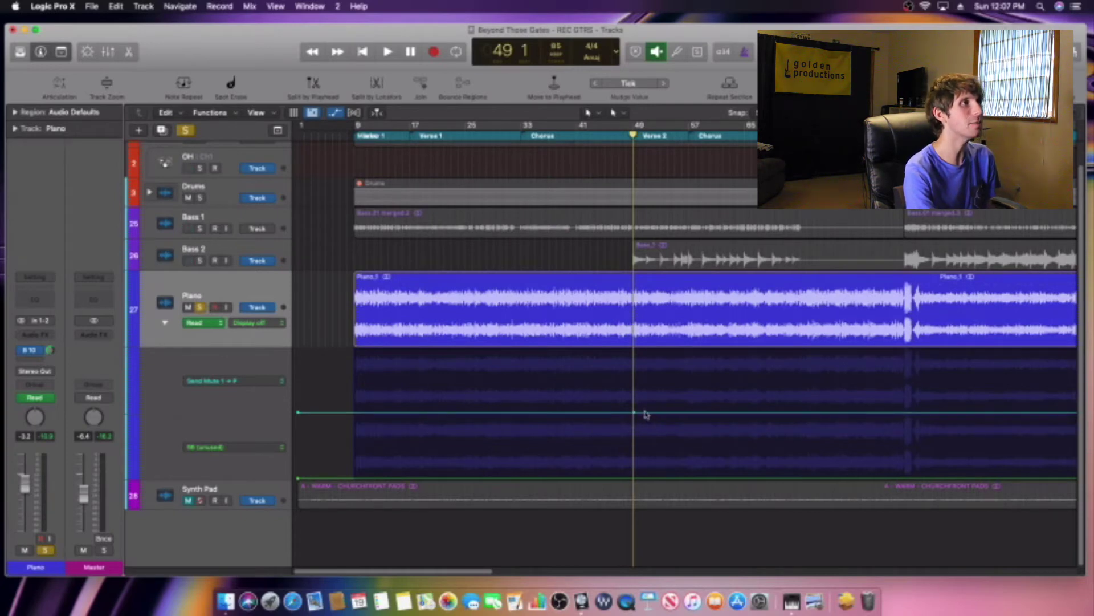
left_click(645, 412)
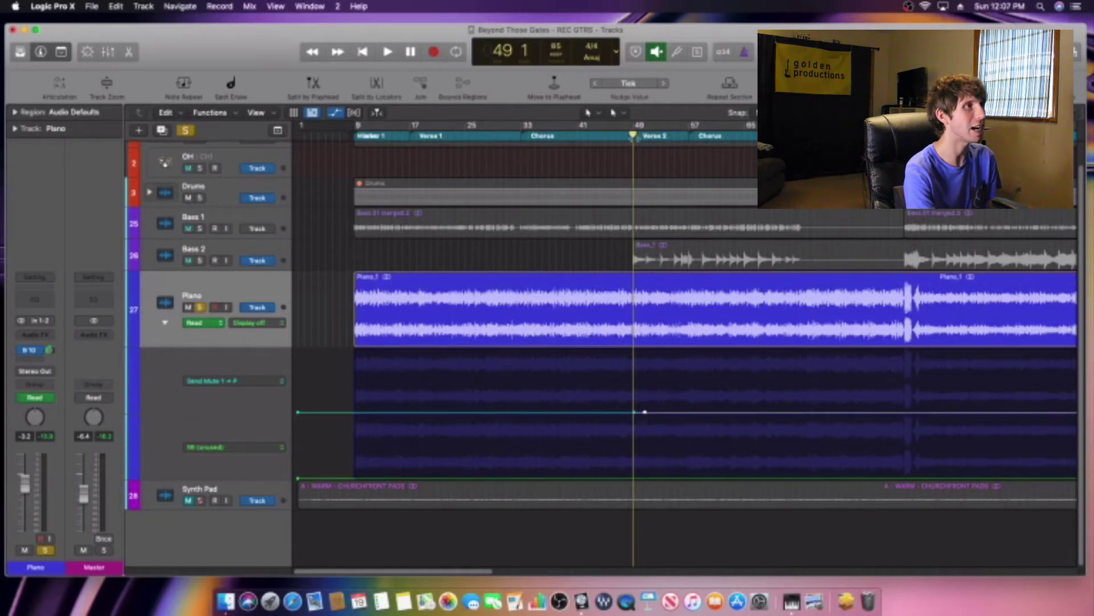
- Add two more send mute automation points at the end of Verse 2, just before and at bar 57
left_click_drag(632, 143, 689, 142)
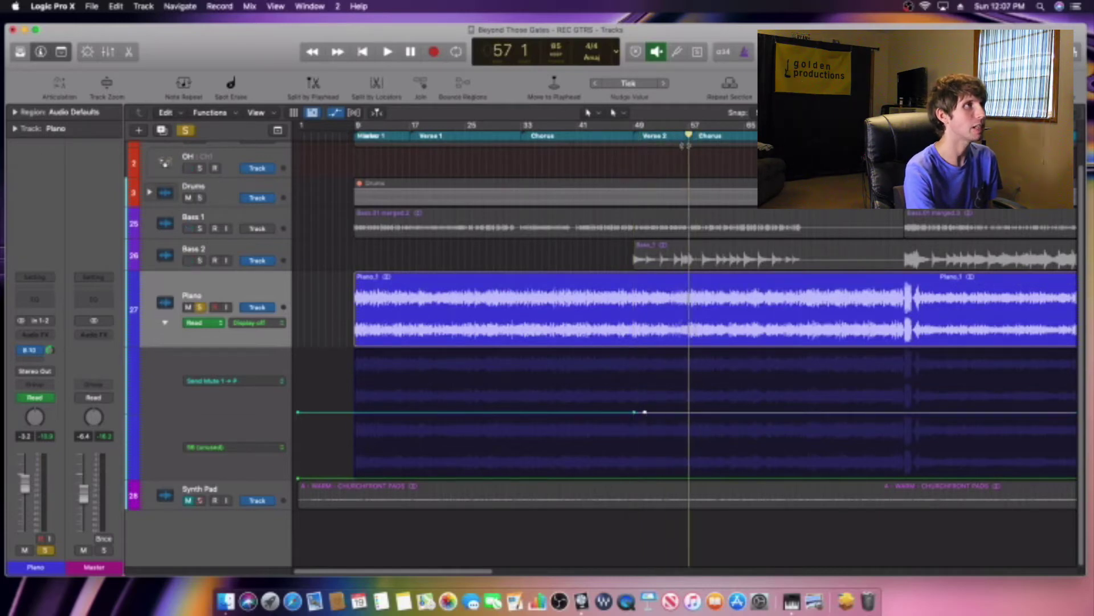
right_click(686, 147)
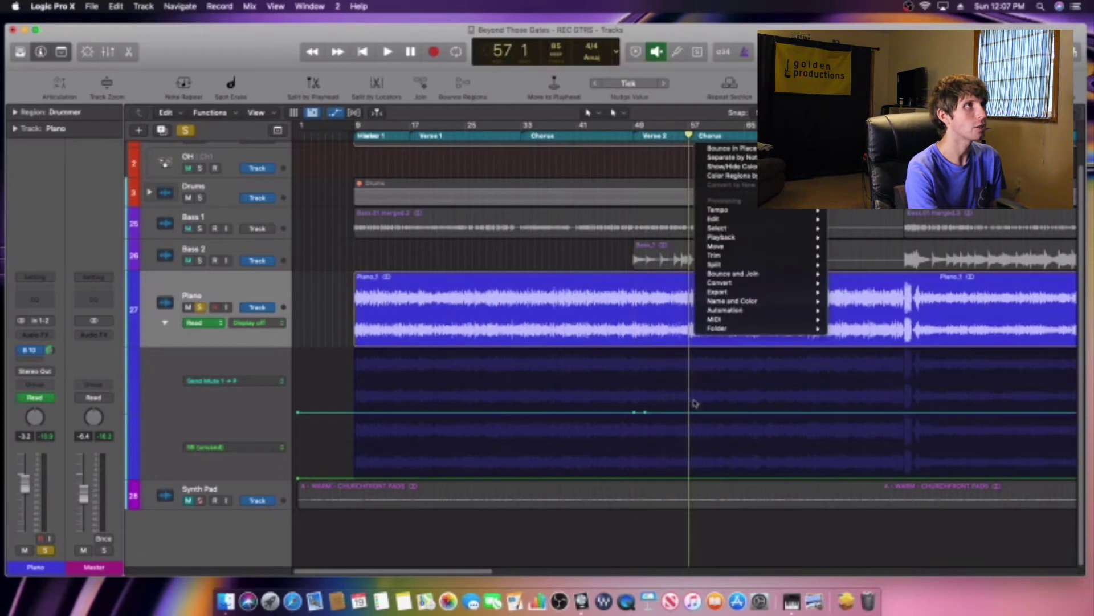
left_click(681, 416)
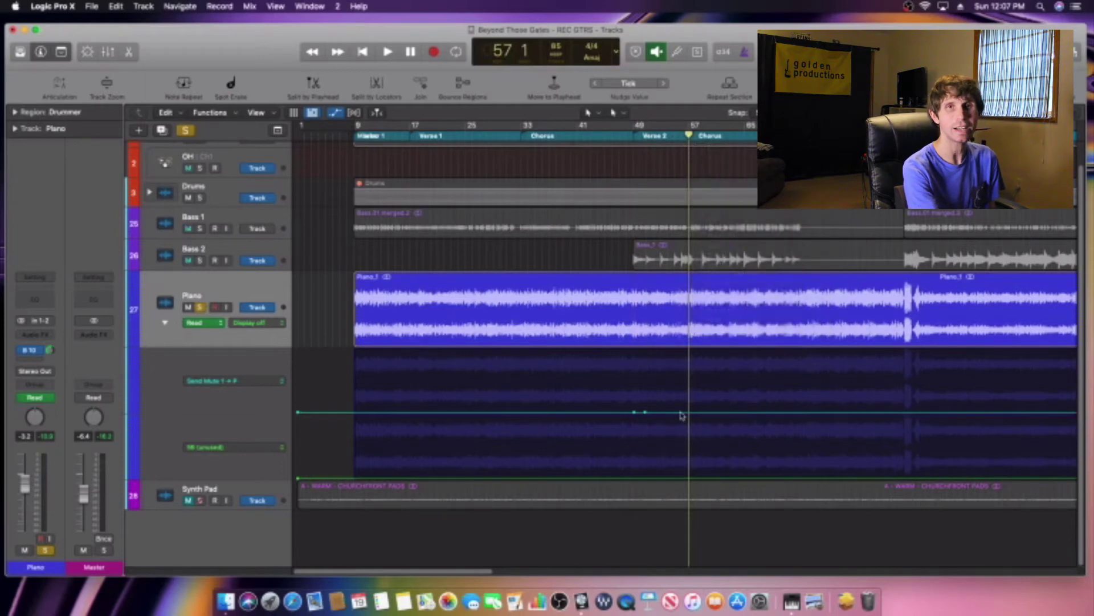
left_click(680, 412)
left_click(690, 413)
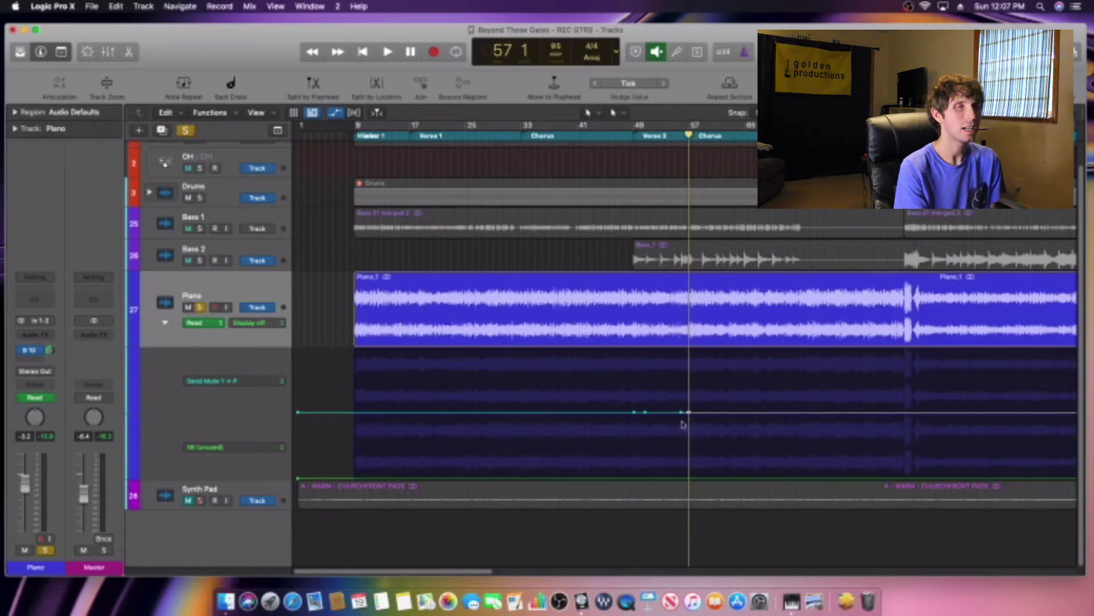
- Raise the automation segment between the inner Verse 2 points so the Piano's reverb send is Muted there
left_click(645, 412)
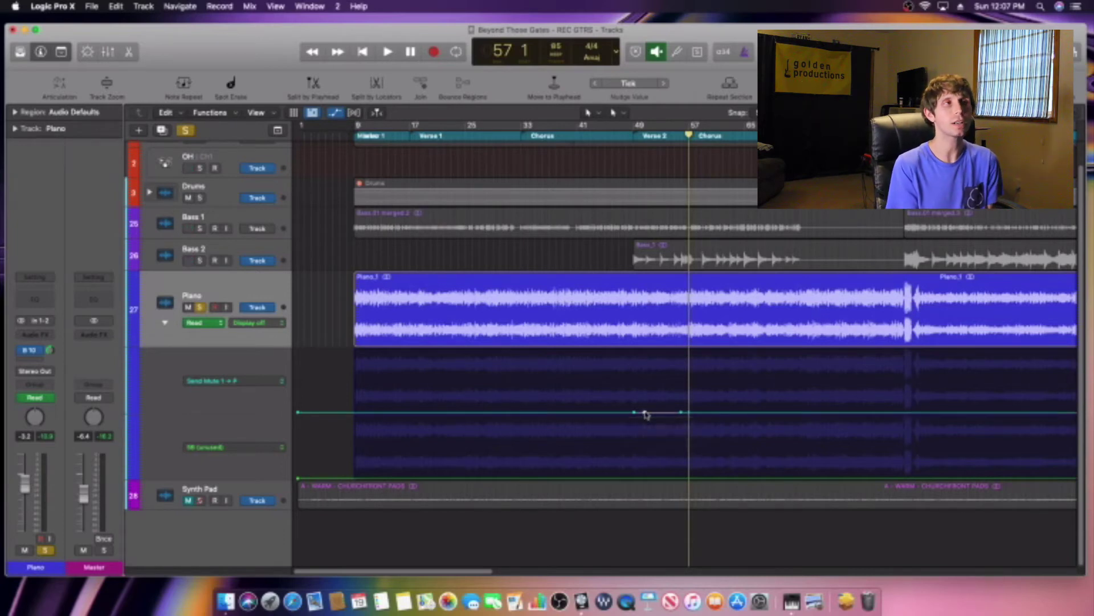
left_click(645, 413)
left_click_drag(645, 412, 636, 381)
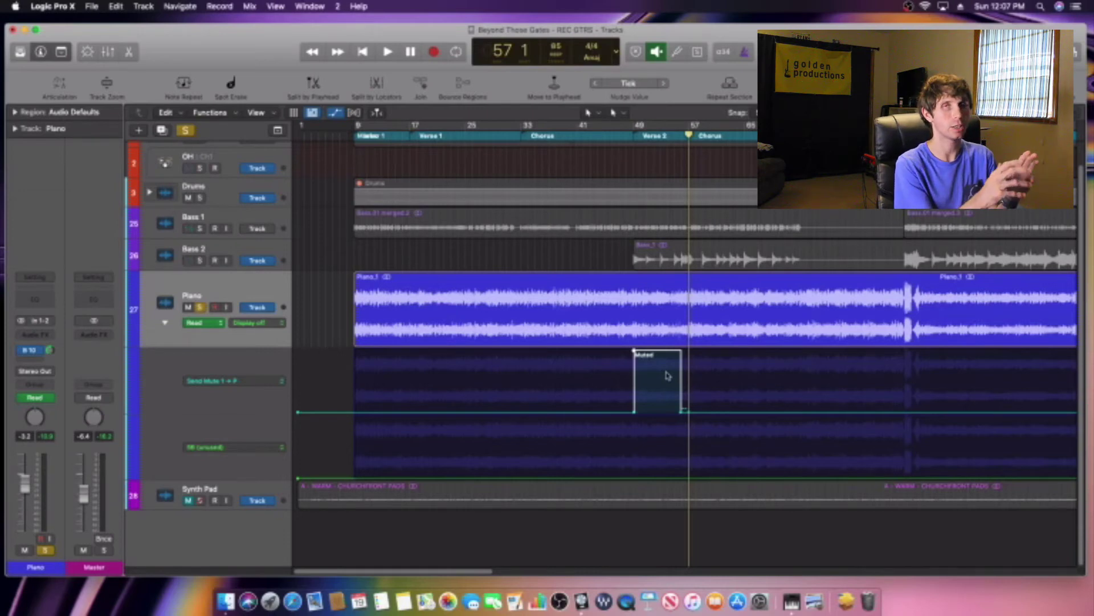
- Play the Piano from shortly before Verse 2 into the muted section to check the send mute automation
left_click(668, 138)
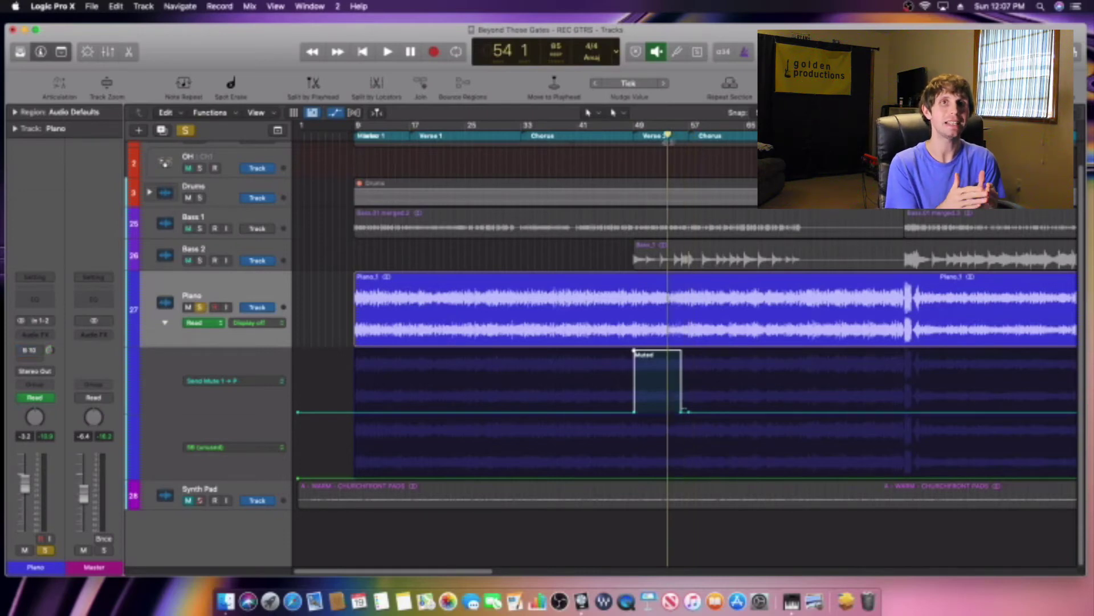
left_click_drag(668, 138, 613, 138)
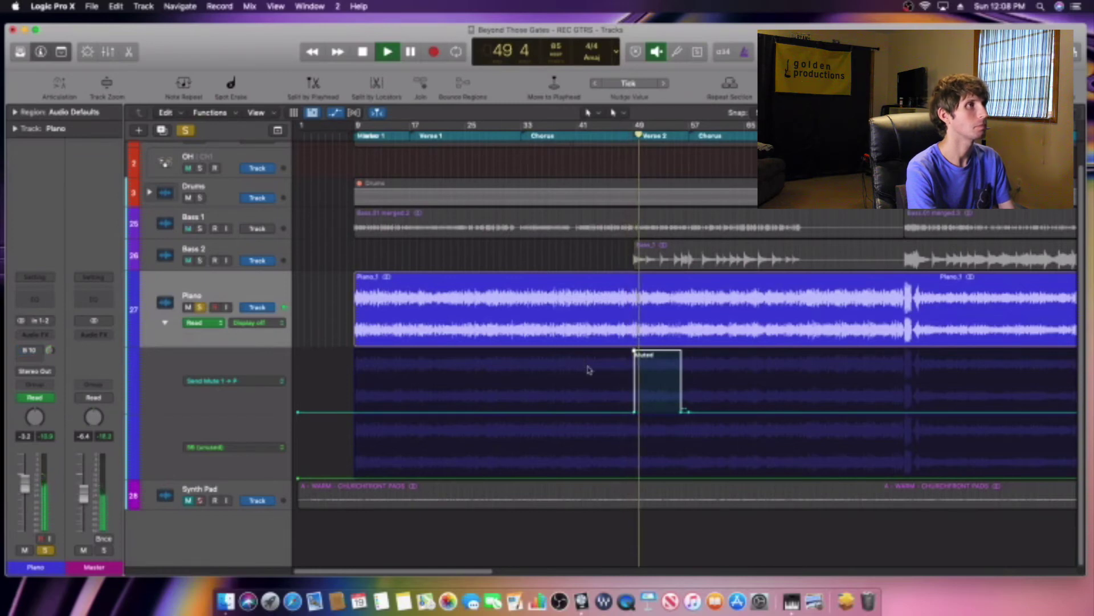
key("space")
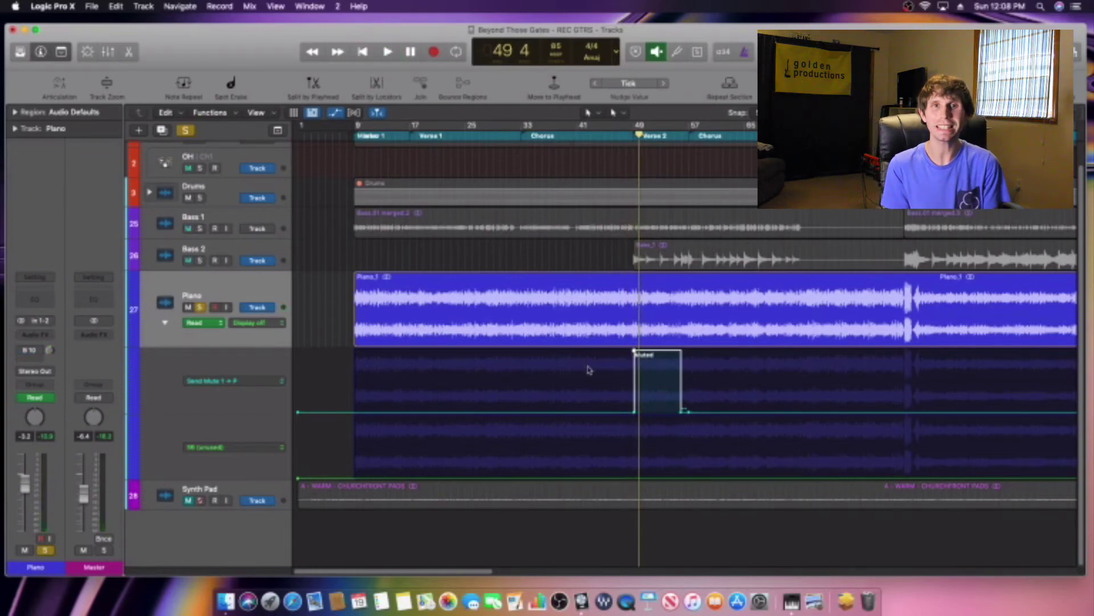